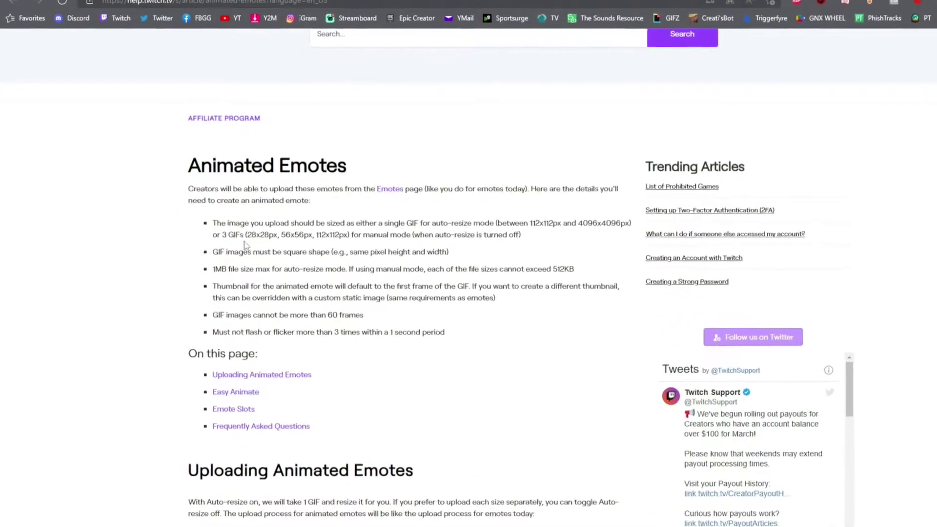
Highlight the Twitch animated emote requirements: square shape, 1MB size limit and 60-frame limit
{"action": "left_click_drag", "start_coordinate": [285, 244], "coordinate": [402, 244]}
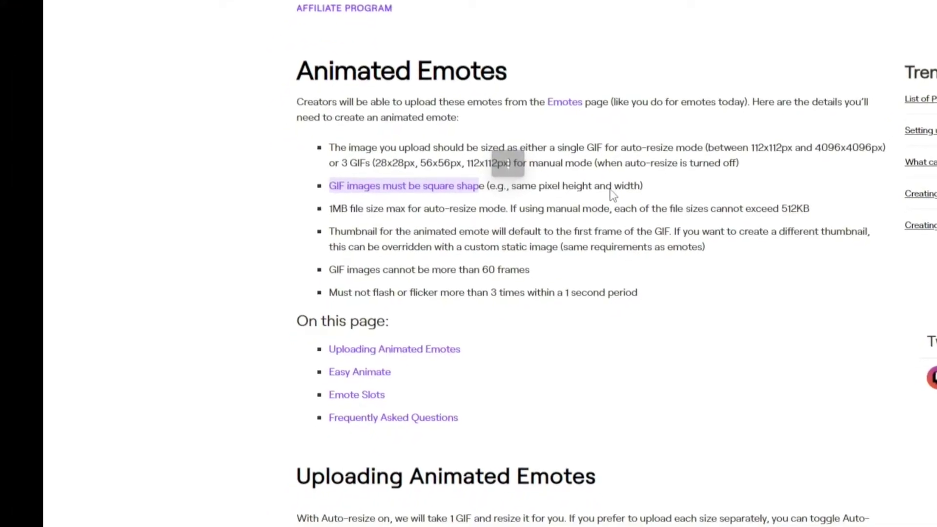
{"action": "left_click", "coordinate": [331, 189]}
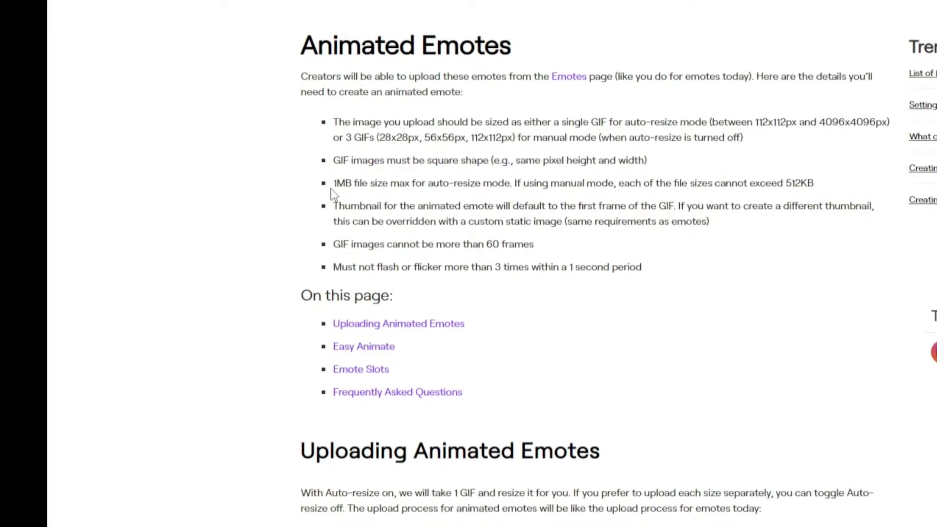
{"action": "left_click_drag", "start_coordinate": [333, 165], "coordinate": [430, 167]}
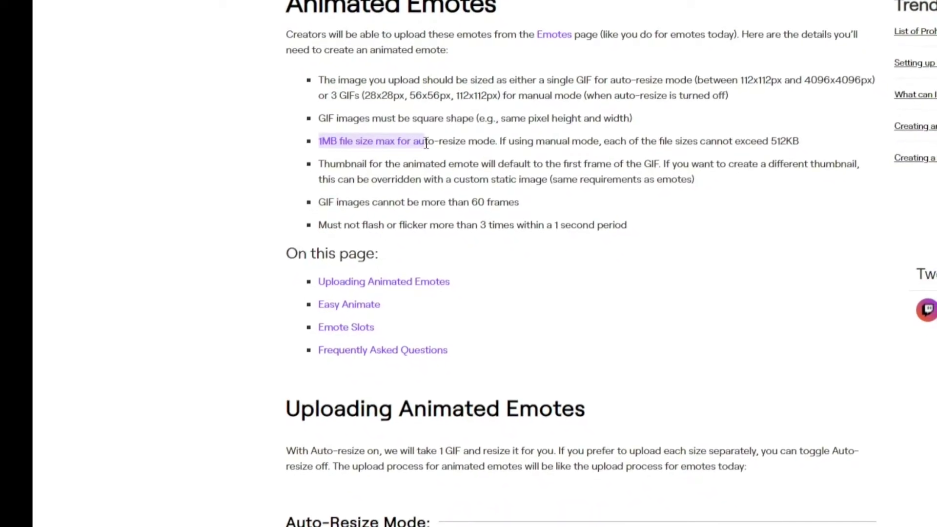
{"action": "left_click", "coordinate": [368, 145]}
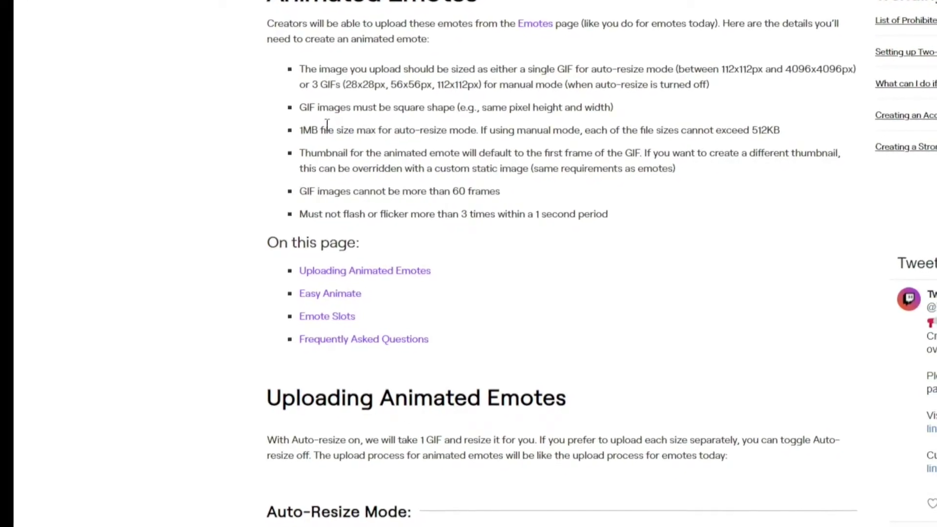
{"action": "left_click_drag", "start_coordinate": [296, 191], "coordinate": [484, 192]}
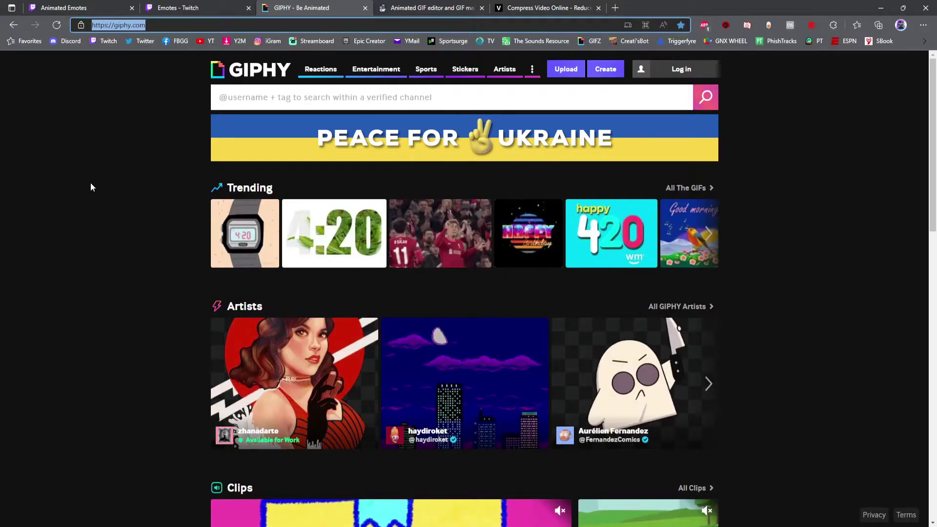
Search GIPHY for 'thumbs'
{"action": "left_click", "coordinate": [335, 99]}
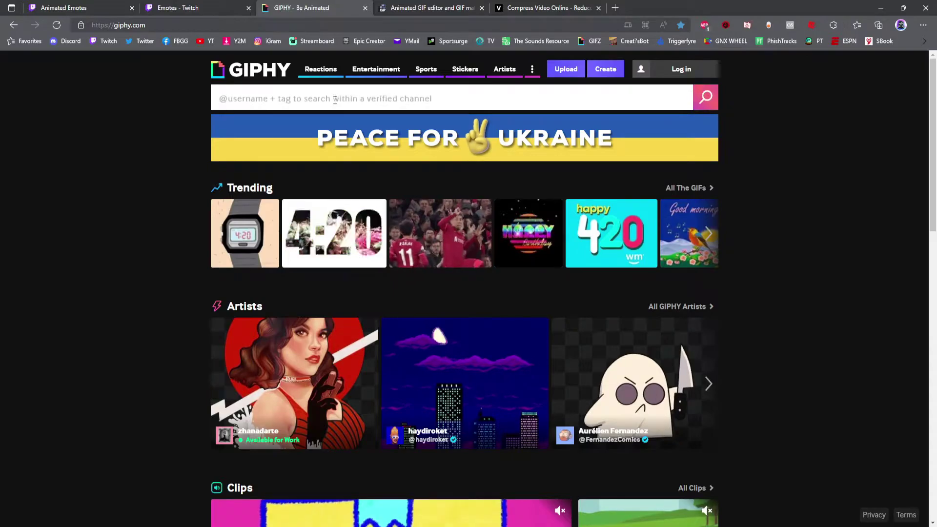
{"action": "type", "text": "thumbs"}
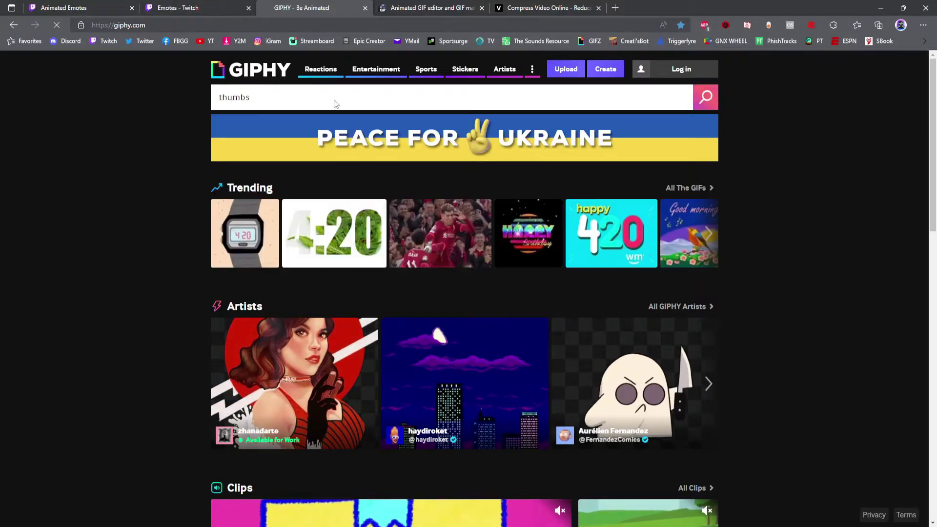
{"action": "key", "text": "Return"}
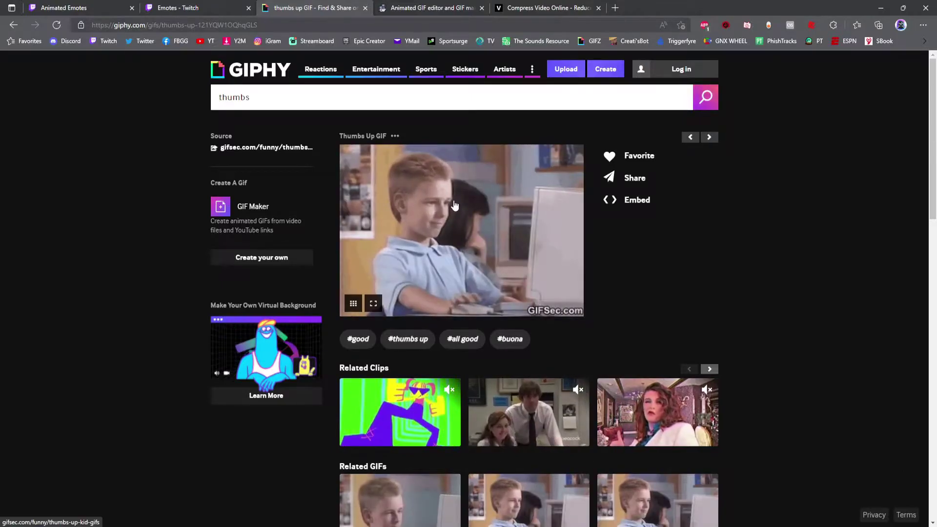
Save the Thumbs Up GIF to Downloads under the name 'Thumbs'
{"action": "right_click", "coordinate": [454, 202]}
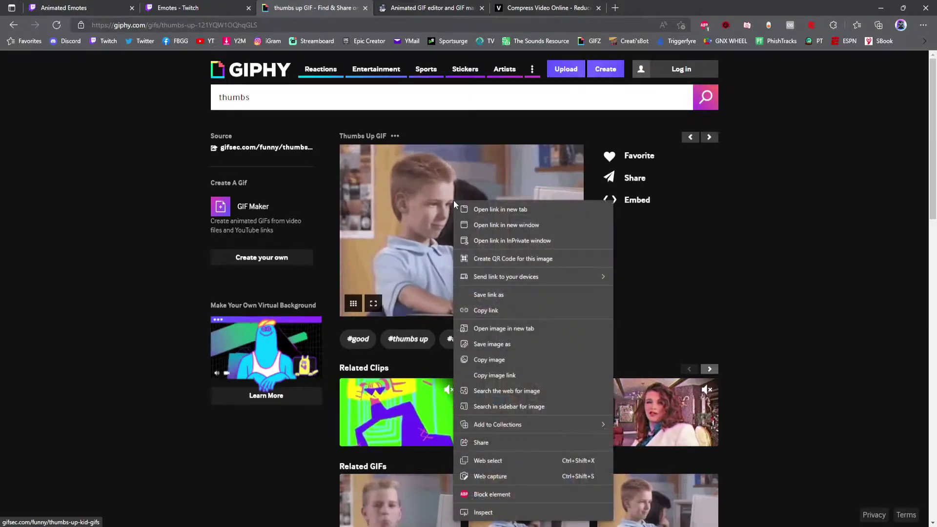
{"action": "left_click", "coordinate": [508, 345]}
{"action": "type", "text": "Thumbsup"}
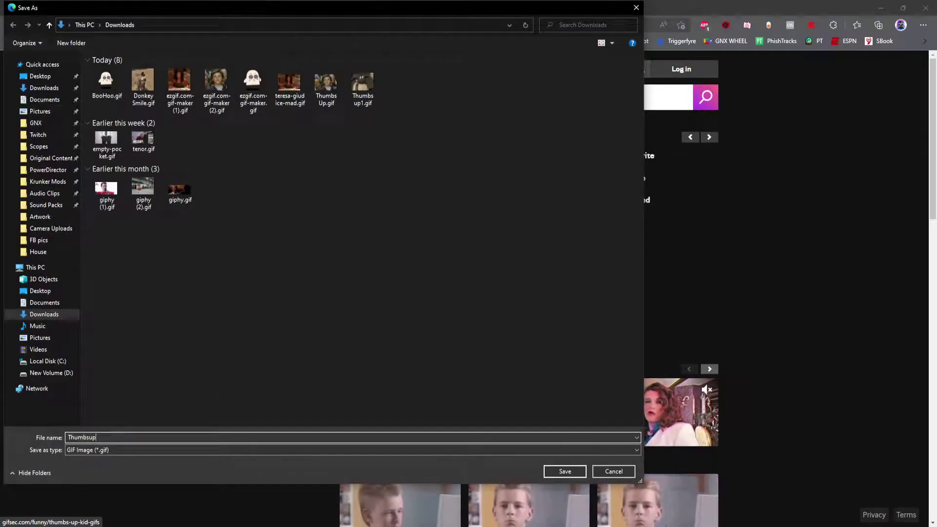
{"action": "key", "text": "Return"}
{"action": "left_click", "coordinate": [440, 7]}
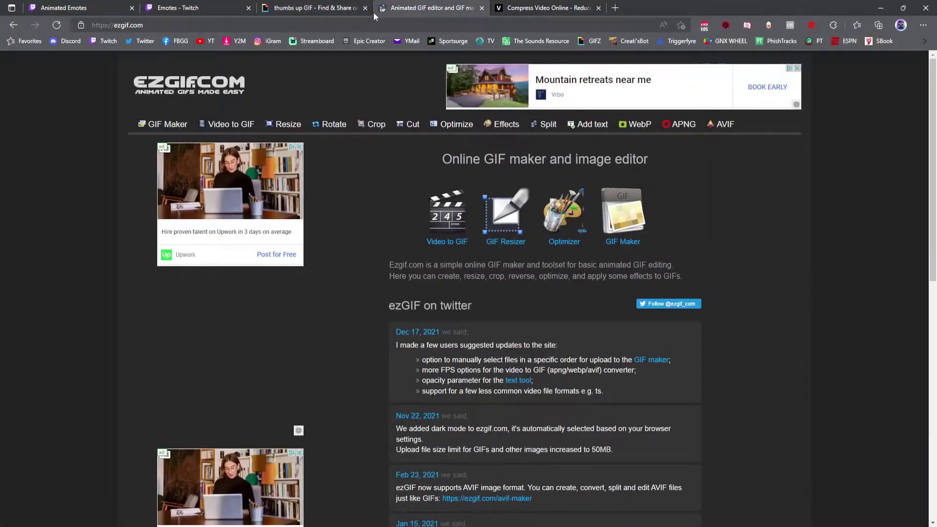
Upload Thumbsup1.gif into ezgif's animated GIF resizer and check its 316×223 size
{"action": "left_click", "coordinate": [141, 25]}
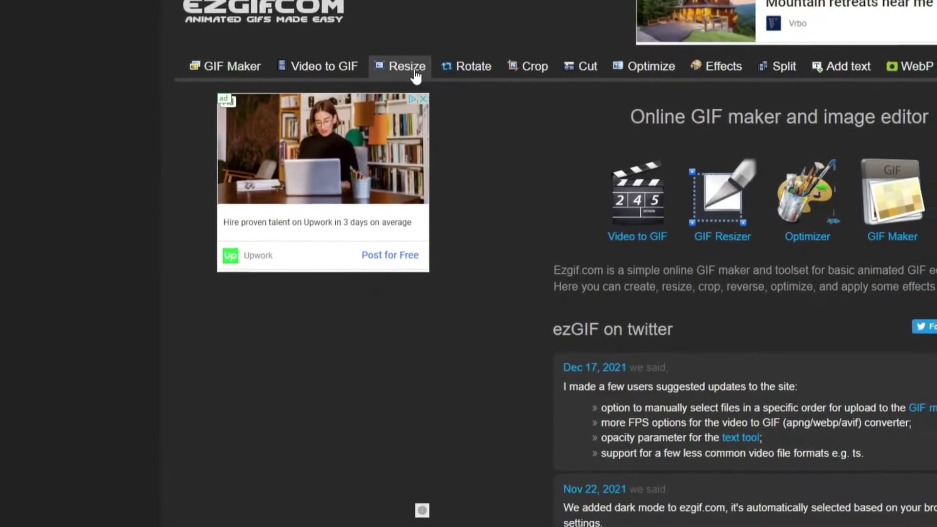
{"action": "left_click", "coordinate": [414, 72]}
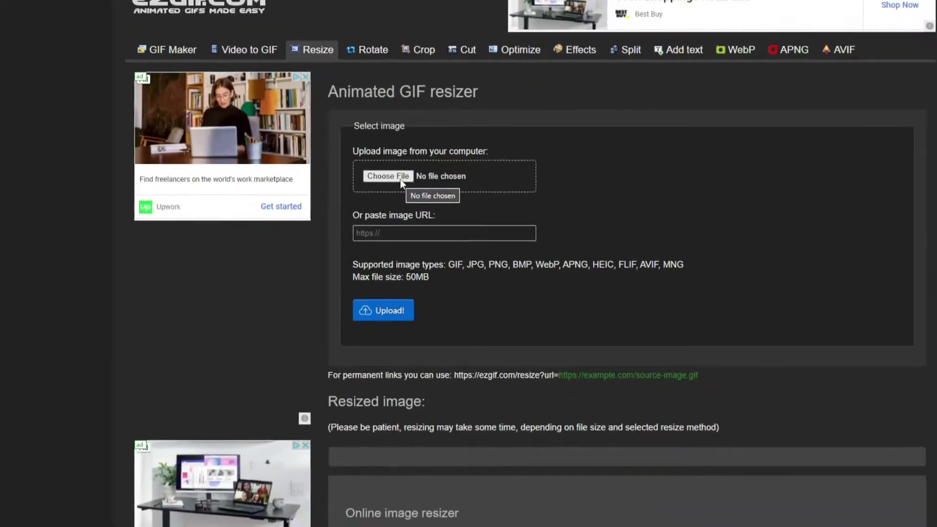
{"action": "left_click", "coordinate": [401, 180]}
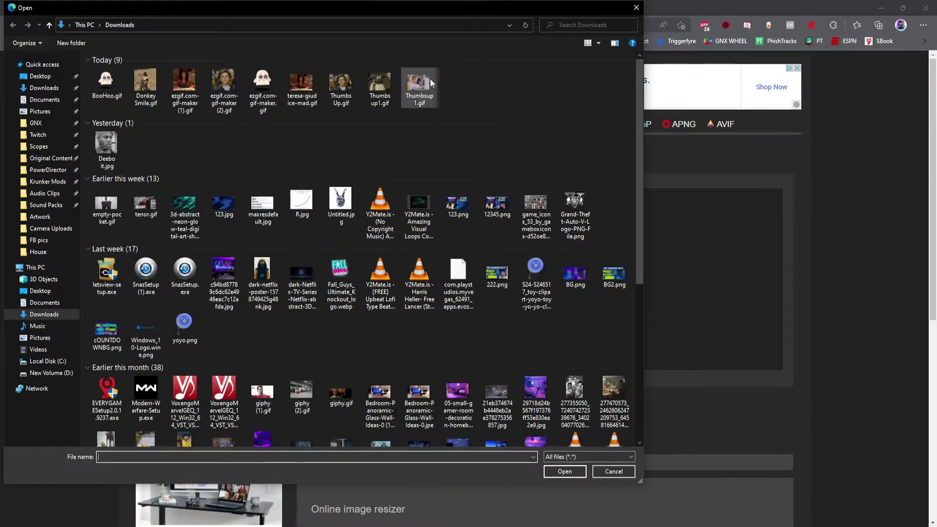
{"action": "double_click", "coordinate": [421, 84]}
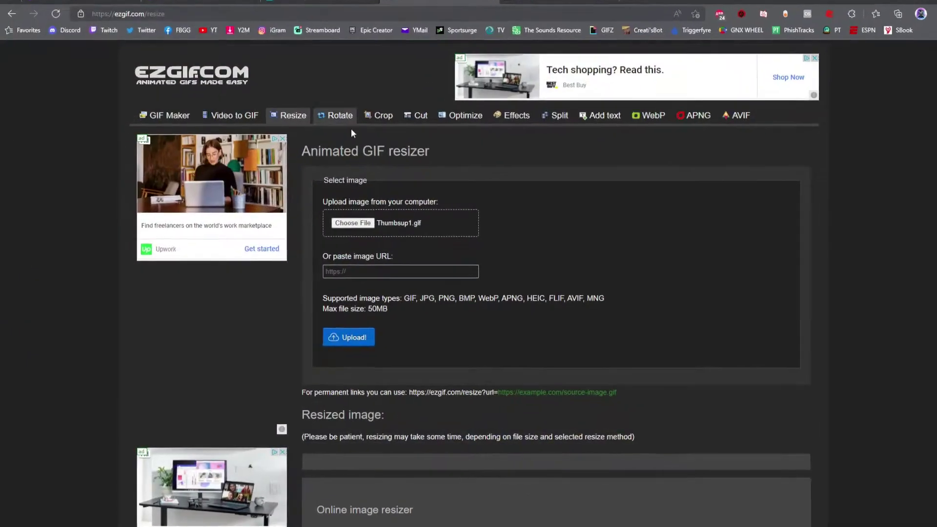
{"action": "left_click", "coordinate": [360, 328]}
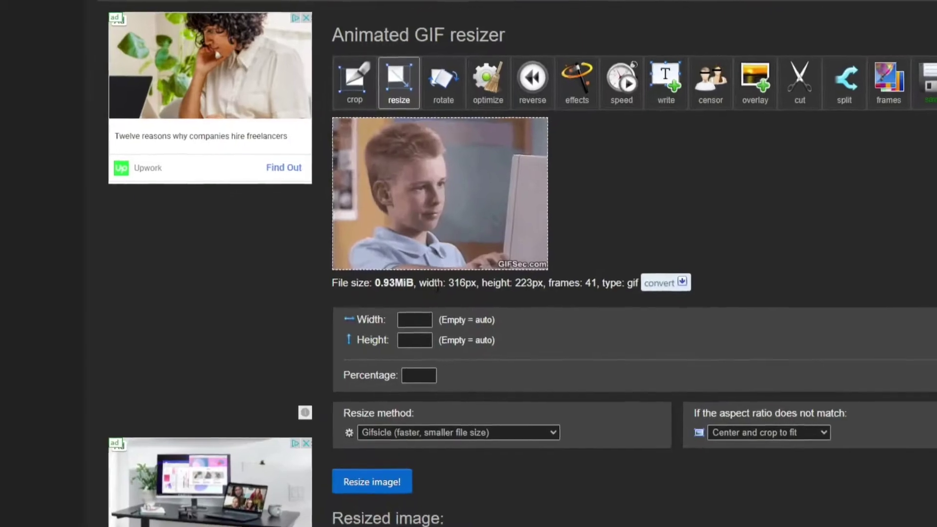
{"action": "left_click_drag", "start_coordinate": [446, 283], "coordinate": [600, 257]}
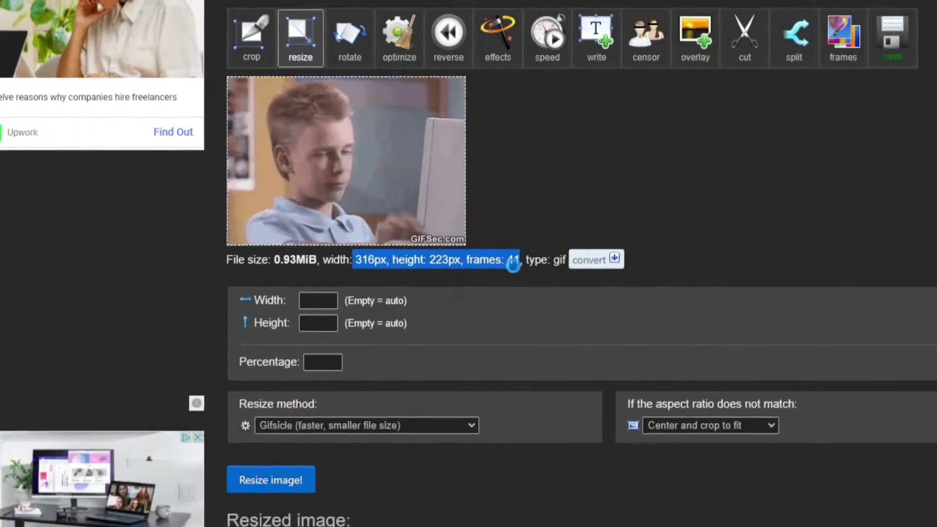
{"action": "left_click", "coordinate": [553, 267]}
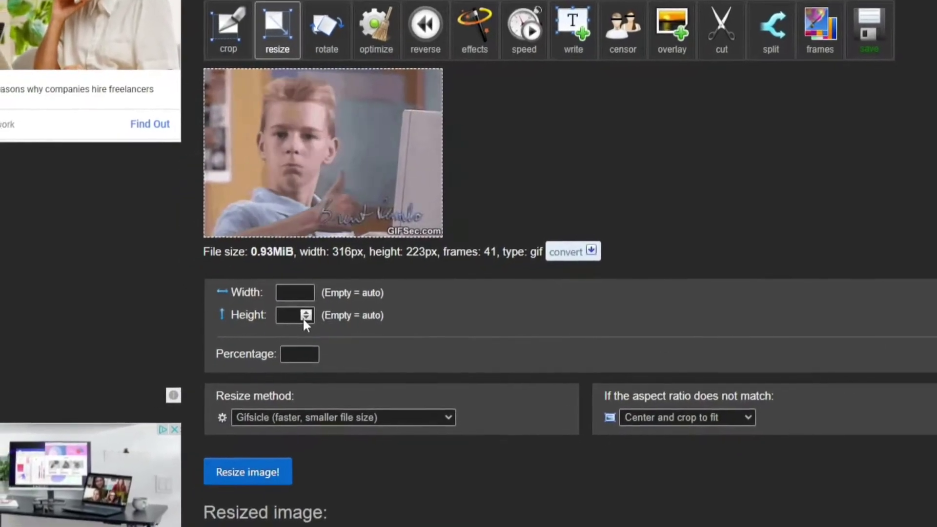
Resize the GIF to 223 by 223 pixels
{"action": "left_click", "coordinate": [292, 315]}
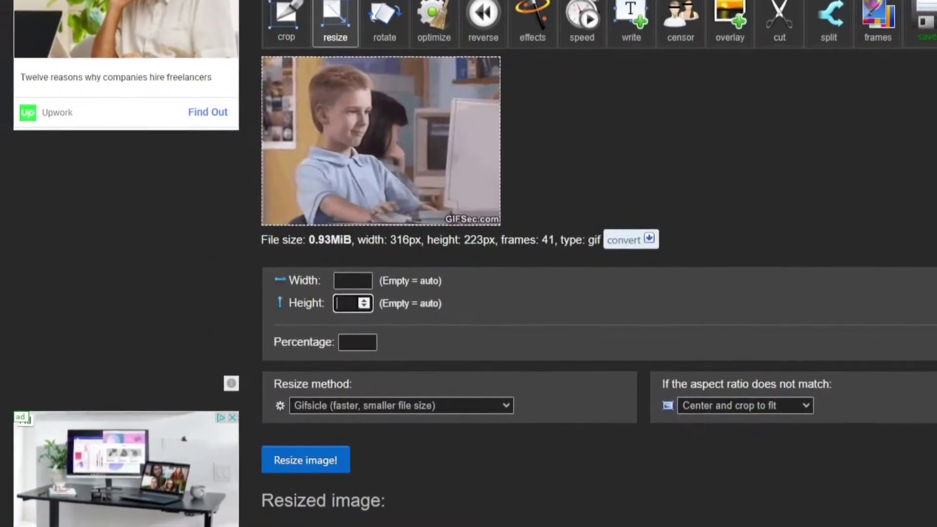
{"action": "type", "text": "223"}
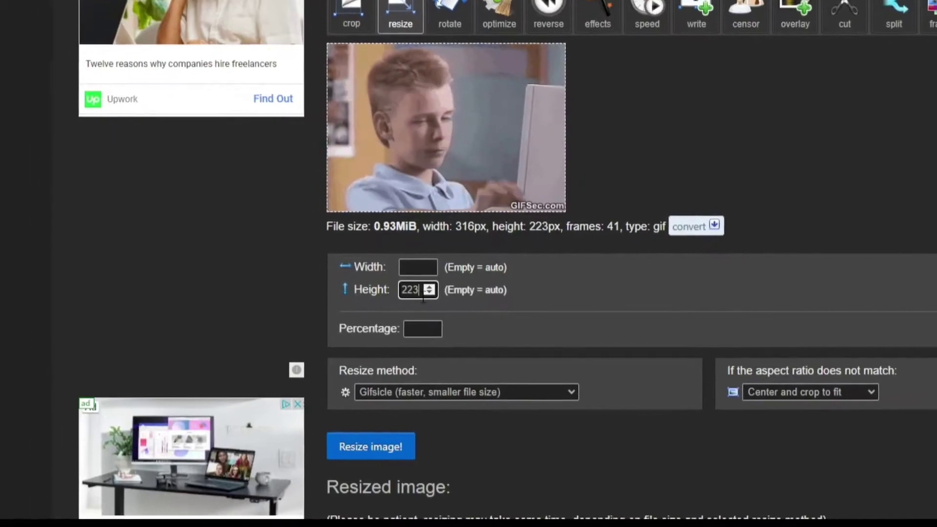
{"action": "left_click", "coordinate": [424, 268]}
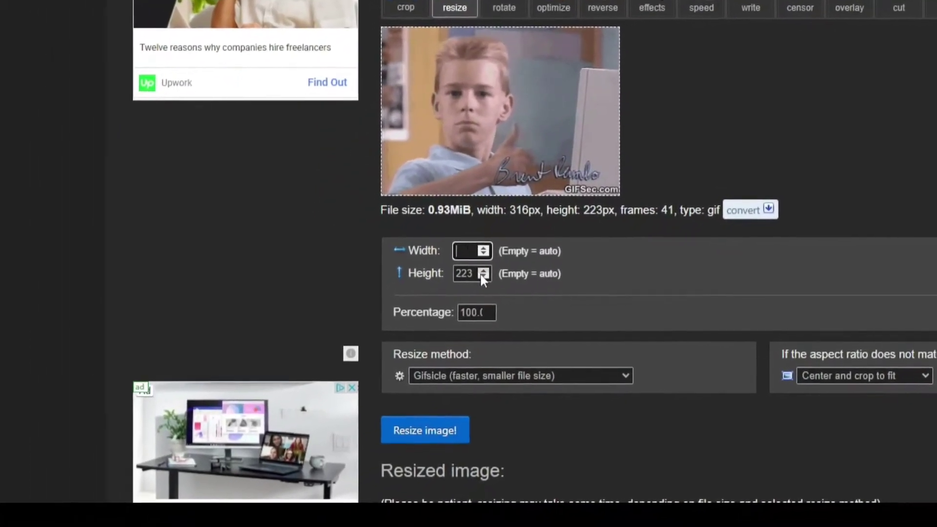
{"action": "type", "text": "2234"}
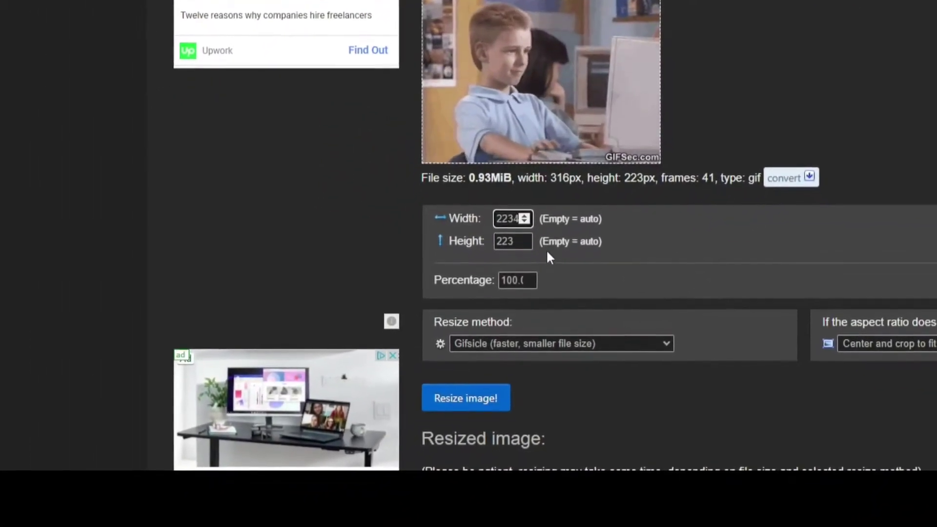
{"action": "key", "text": "BackSpace"}
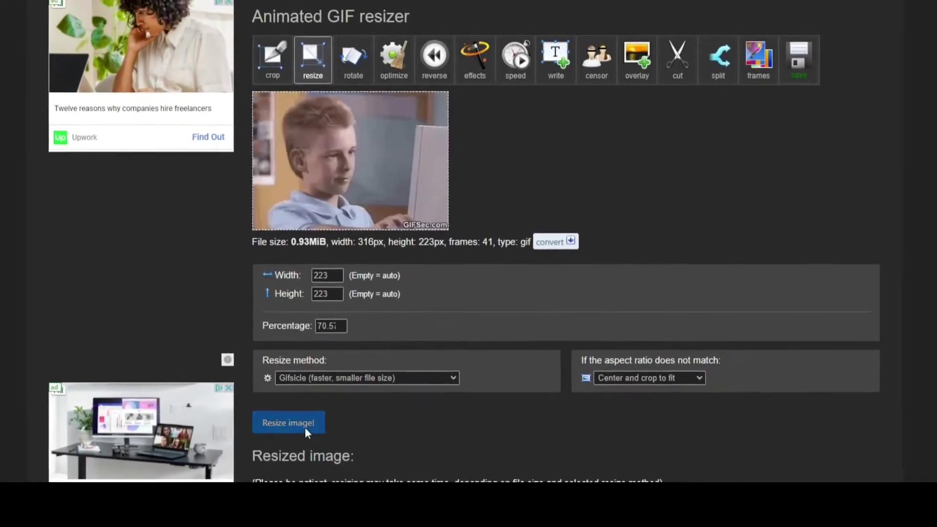
{"action": "left_click", "coordinate": [306, 424]}
{"action": "scroll", "coordinate": [391, 294], "scroll_direction": "down", "scroll_amount": 5}
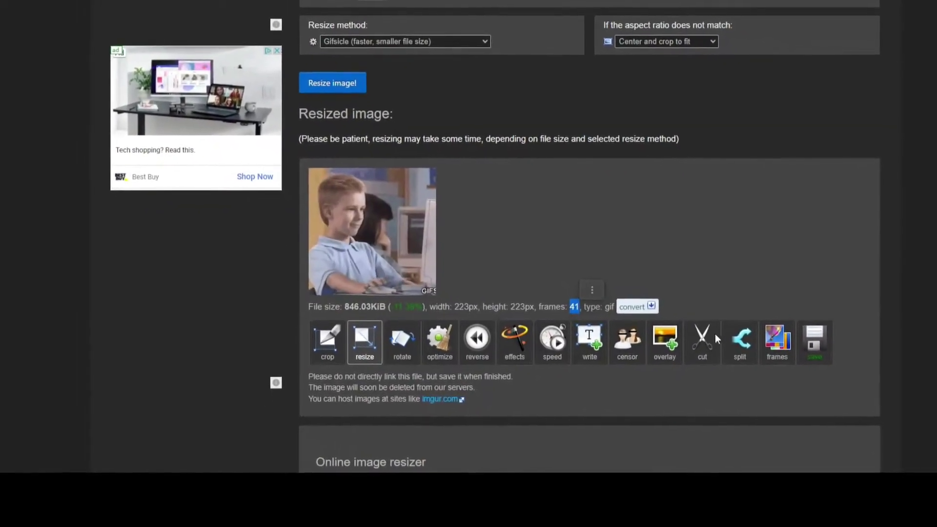
Skip frames including 2 and 19 and remake the GIF at 36 frames, 223×223
{"action": "left_click", "coordinate": [763, 344]}
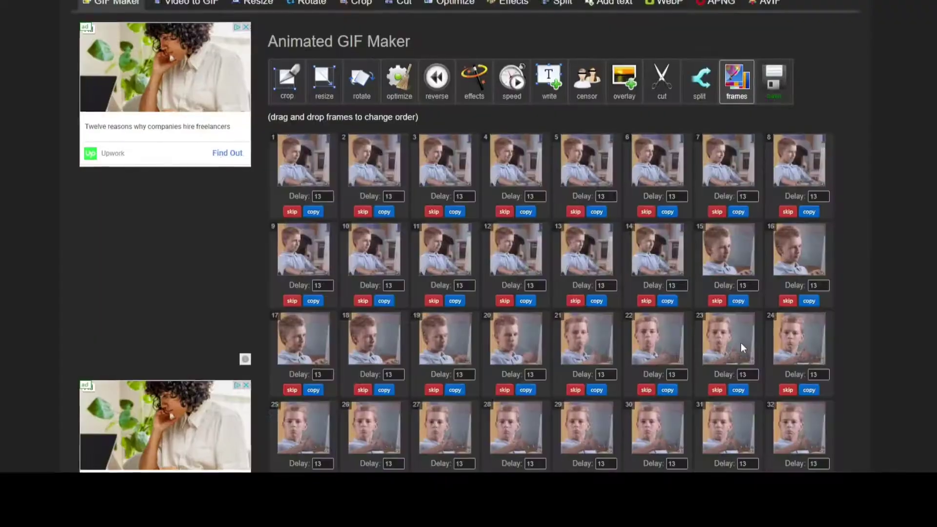
{"action": "scroll", "coordinate": [730, 355], "scroll_direction": "down", "scroll_amount": 5}
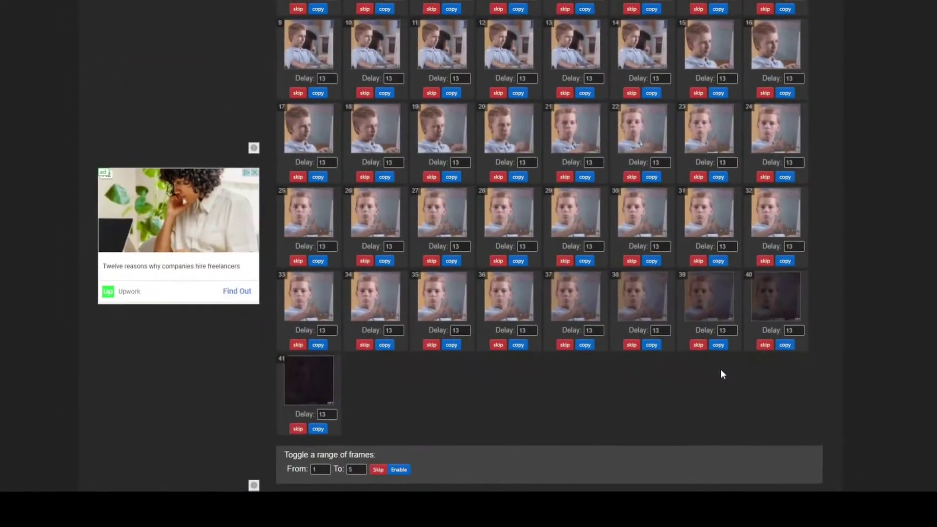
{"action": "scroll", "coordinate": [717, 381], "scroll_direction": "up", "scroll_amount": 3}
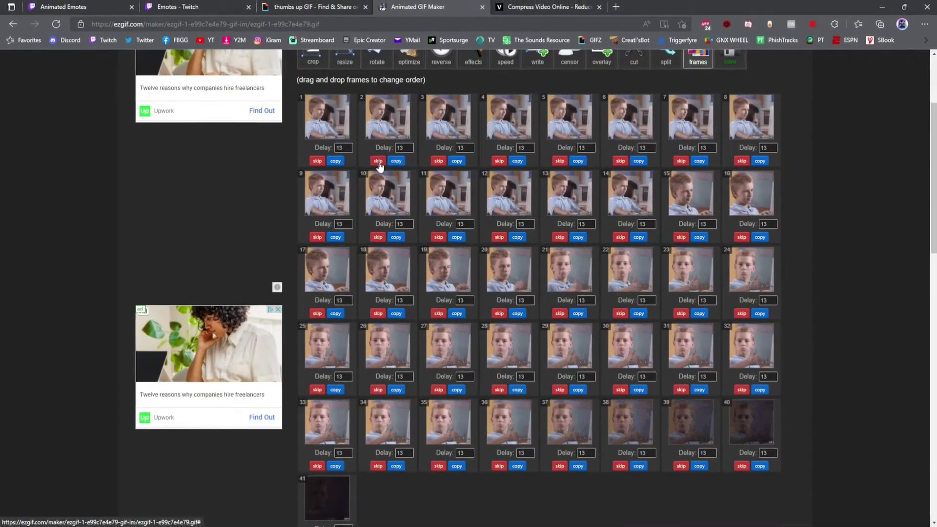
{"action": "left_click", "coordinate": [374, 144]}
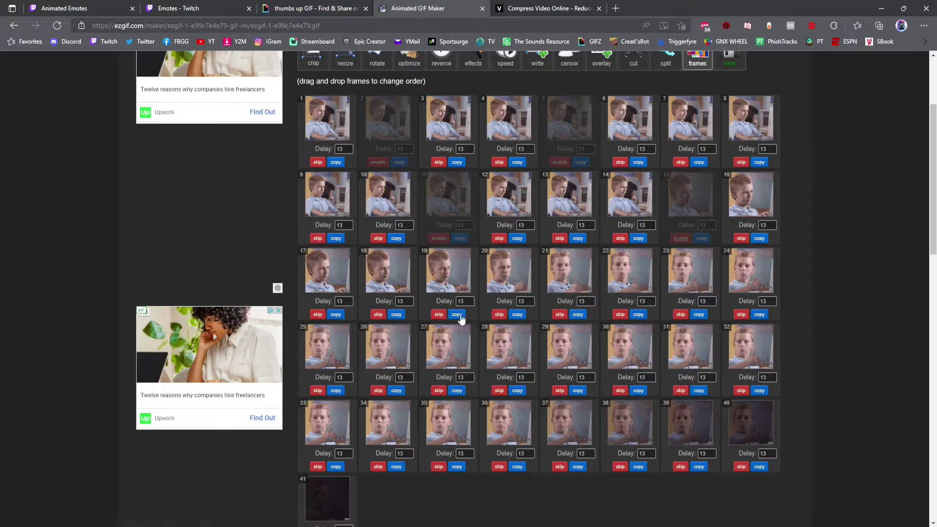
{"action": "left_click", "coordinate": [439, 314]}
{"action": "scroll", "coordinate": [488, 315], "scroll_direction": "up", "scroll_amount": 2}
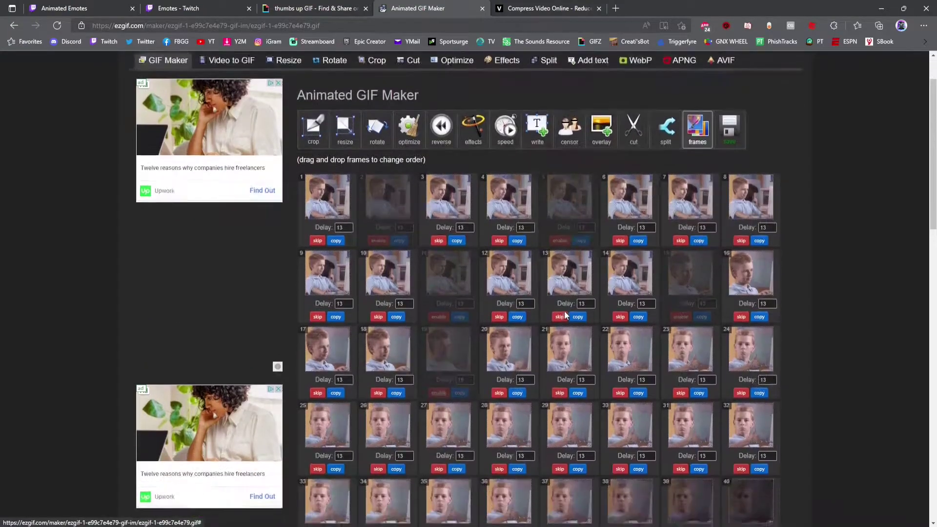
{"action": "scroll", "coordinate": [565, 315], "scroll_direction": "down", "scroll_amount": 2}
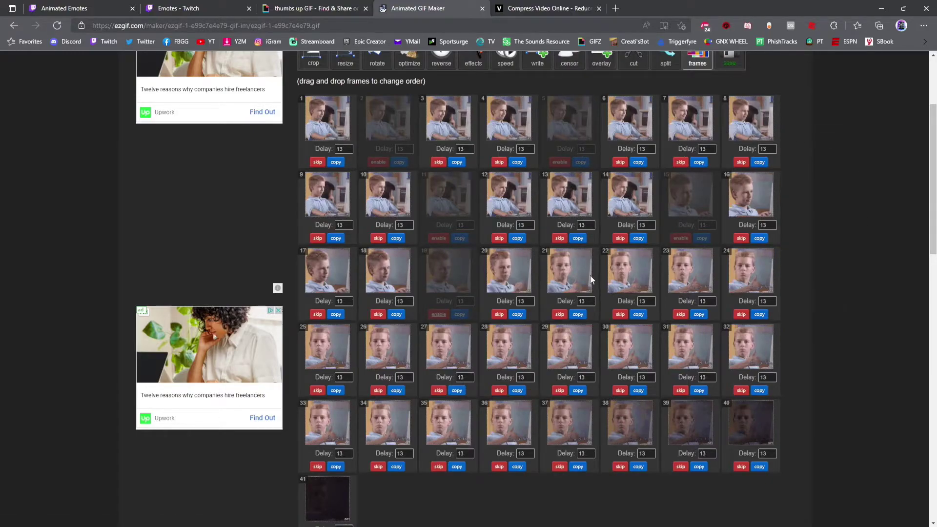
{"action": "scroll", "coordinate": [590, 276], "scroll_direction": "down", "scroll_amount": 6}
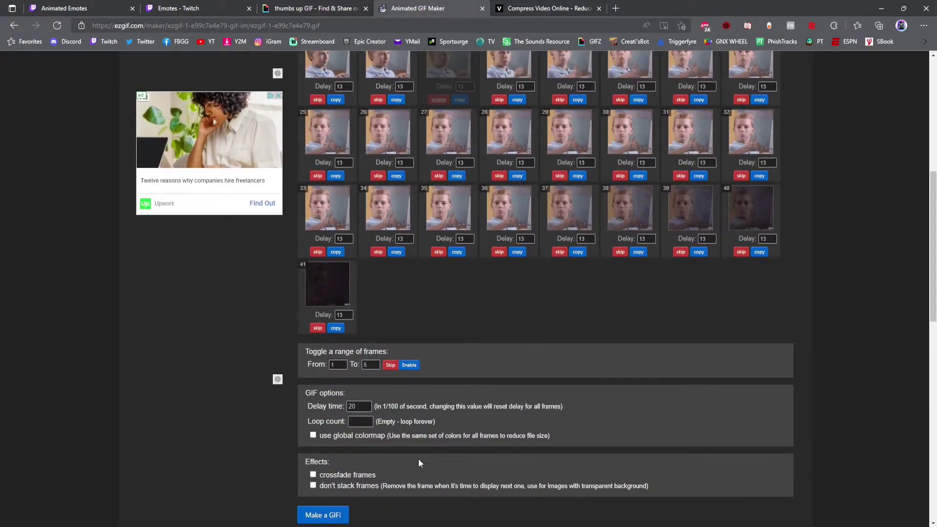
{"action": "left_click", "coordinate": [323, 517]}
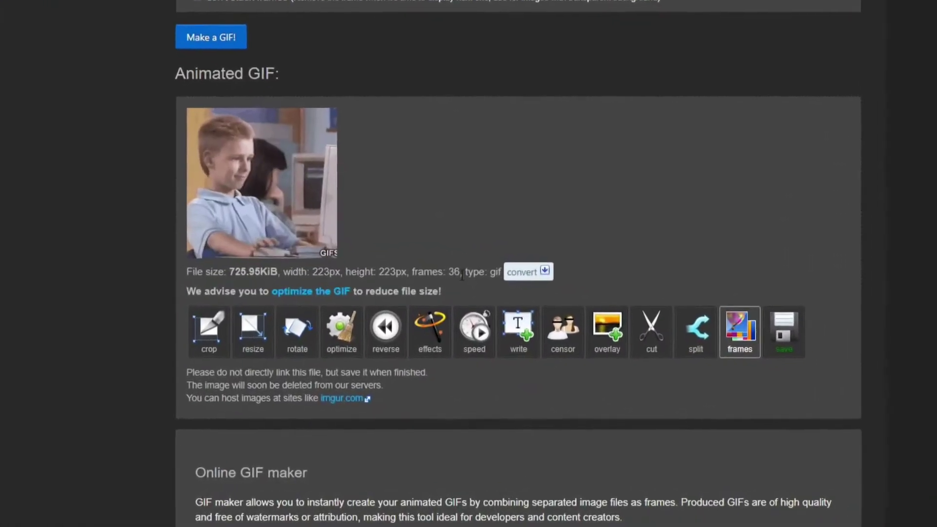
{"action": "double_click", "coordinate": [453, 272]}
{"action": "left_click_drag", "start_coordinate": [514, 224], "coordinate": [388, 227]}
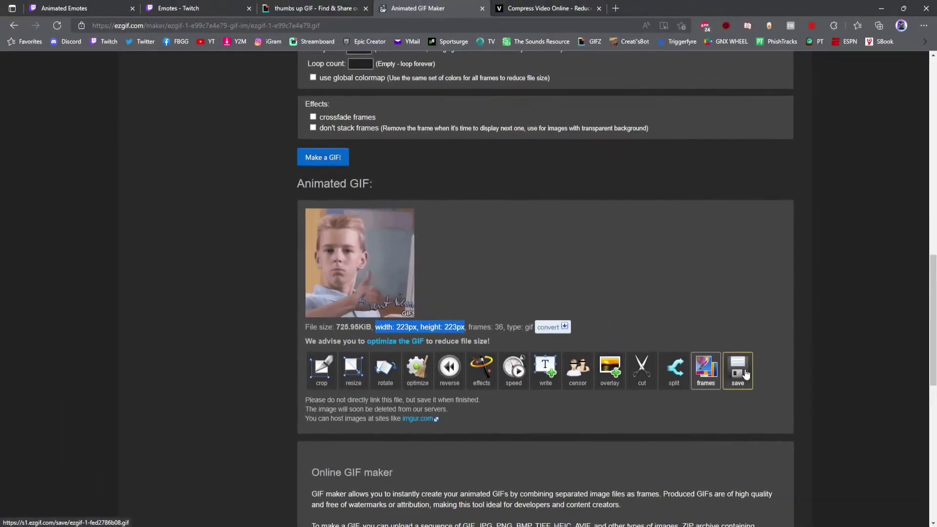
Load ezgif-maker (3).gif into Twitch's empty animated emote slot for preview
{"action": "left_click", "coordinate": [211, 6]}
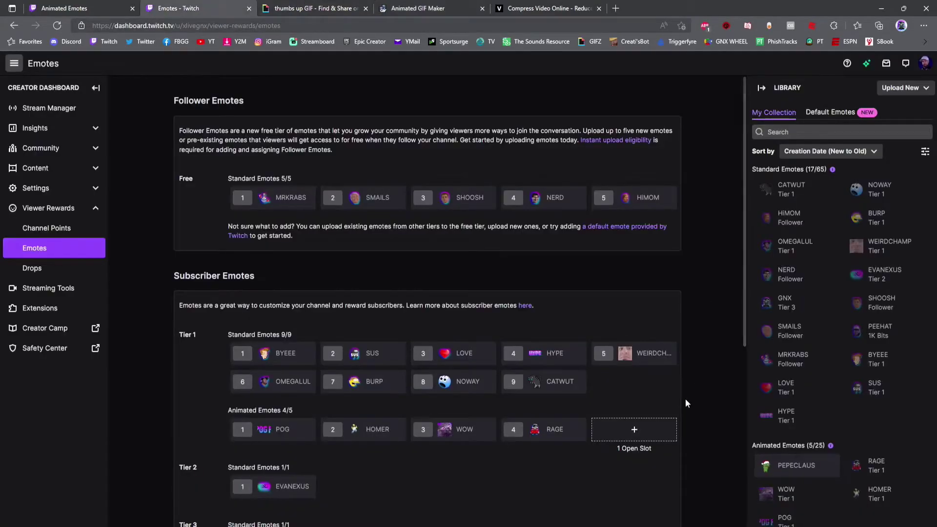
{"action": "left_click", "coordinate": [651, 432]}
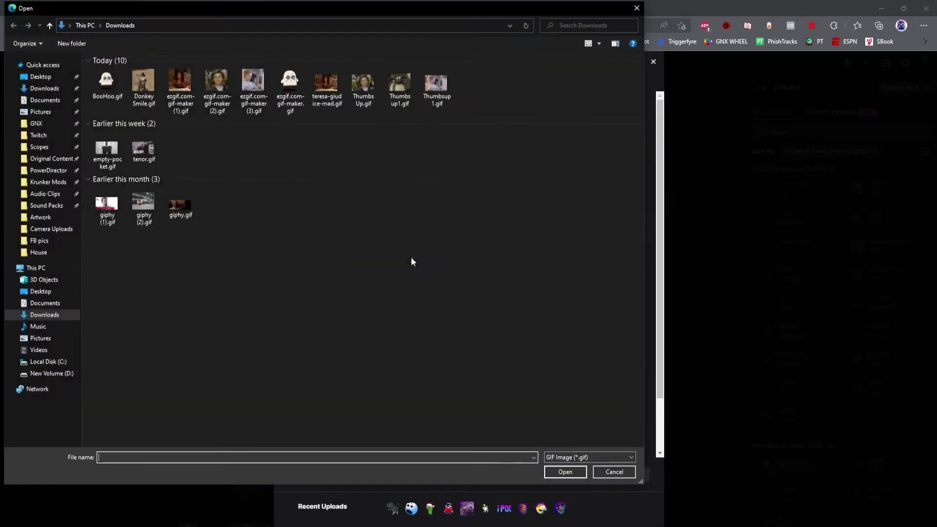
{"action": "double_click", "coordinate": [262, 110]}
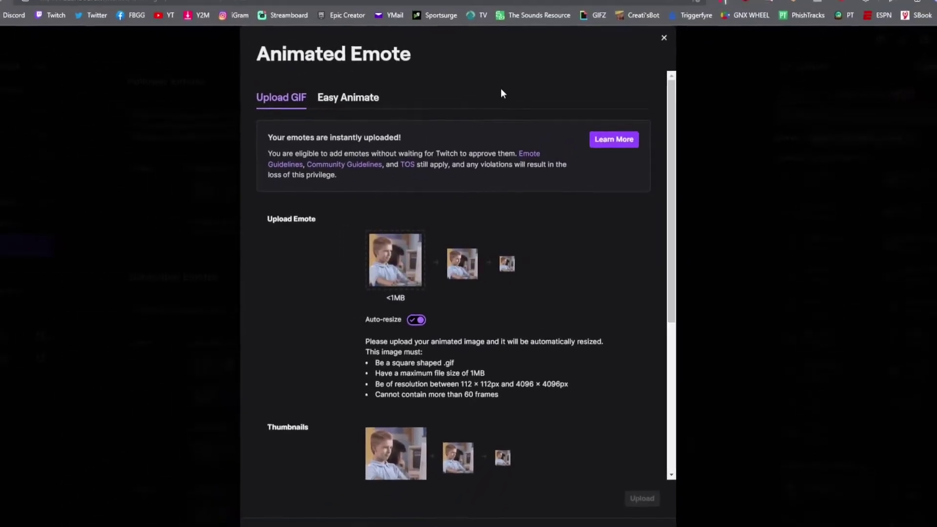
{"action": "left_click", "coordinate": [468, 13]}
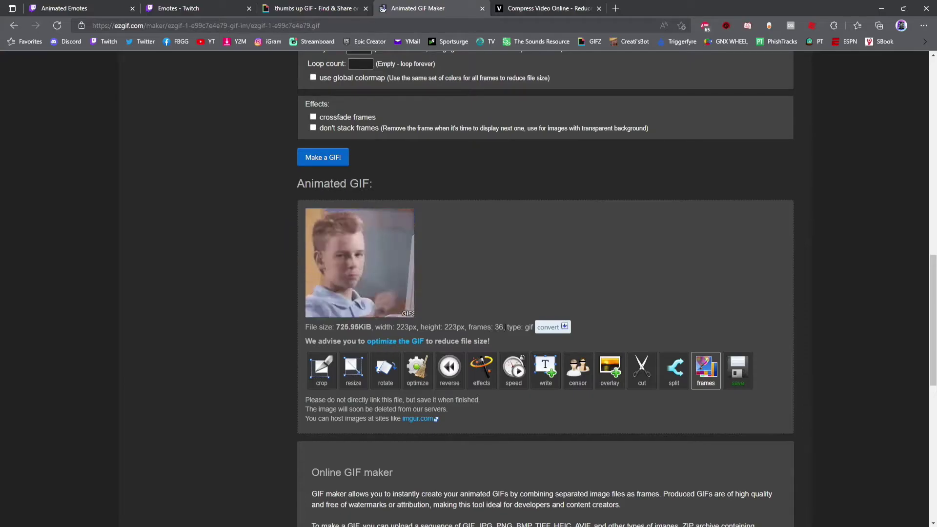
Review the GIF's 223px dimensions, 36-frame count and 835.83KiB file size
{"action": "left_click", "coordinate": [110, 6]}
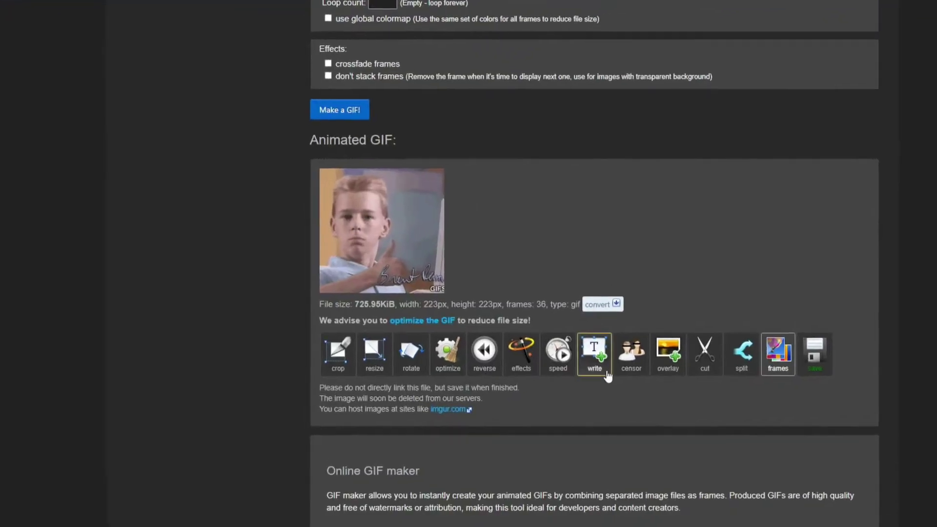
{"action": "left_click_drag", "start_coordinate": [583, 291], "coordinate": [444, 289]}
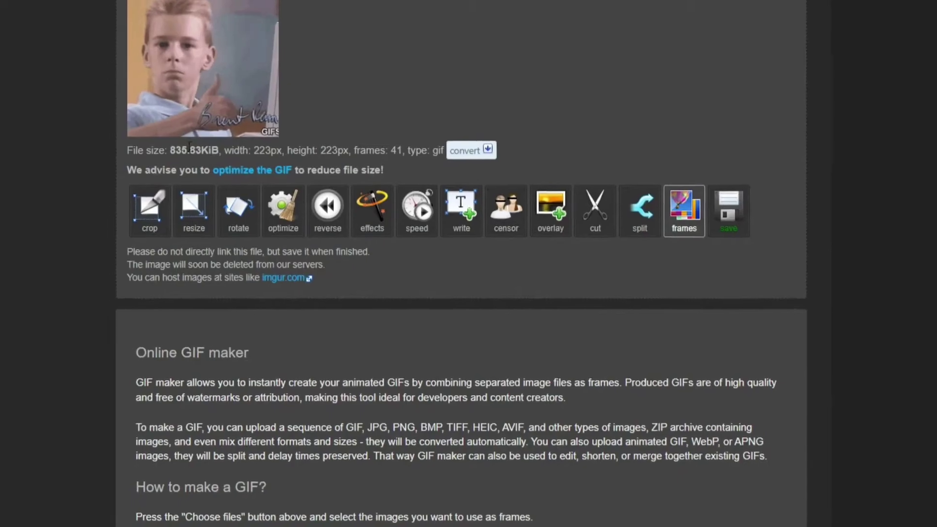
{"action": "double_click", "coordinate": [239, 145]}
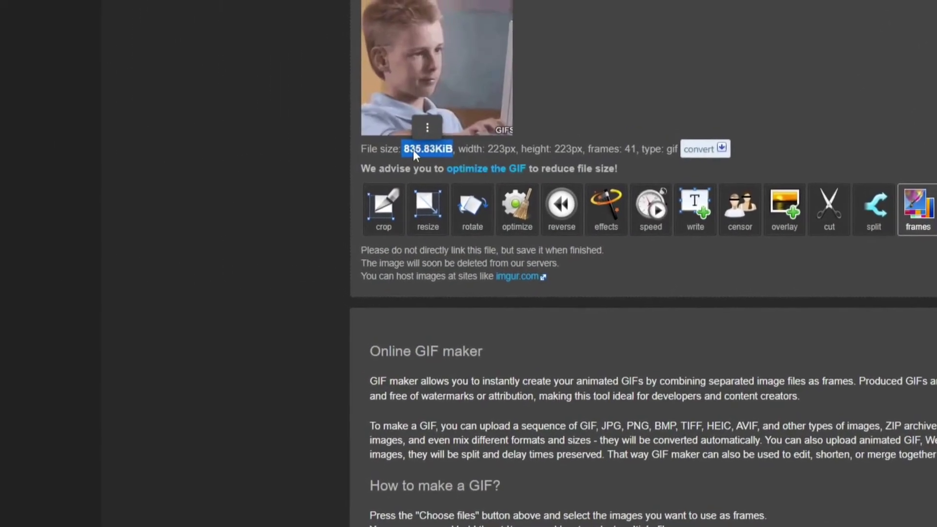
Resize the GIF from 223 to 180 pixels wide, giving a 180×180 version
{"action": "left_click", "coordinate": [438, 219]}
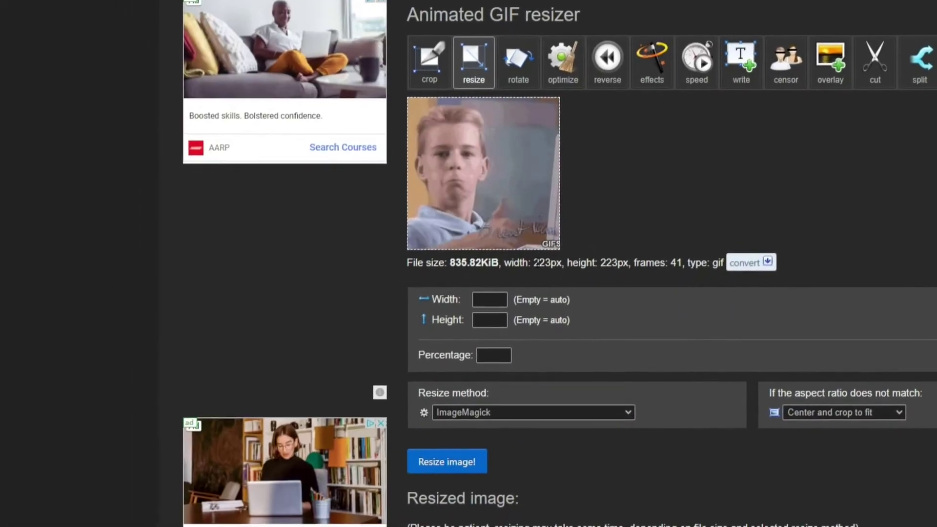
{"action": "left_click_drag", "start_coordinate": [517, 287], "coordinate": [534, 288]}
{"action": "left_click_drag", "start_coordinate": [555, 254], "coordinate": [565, 254]}
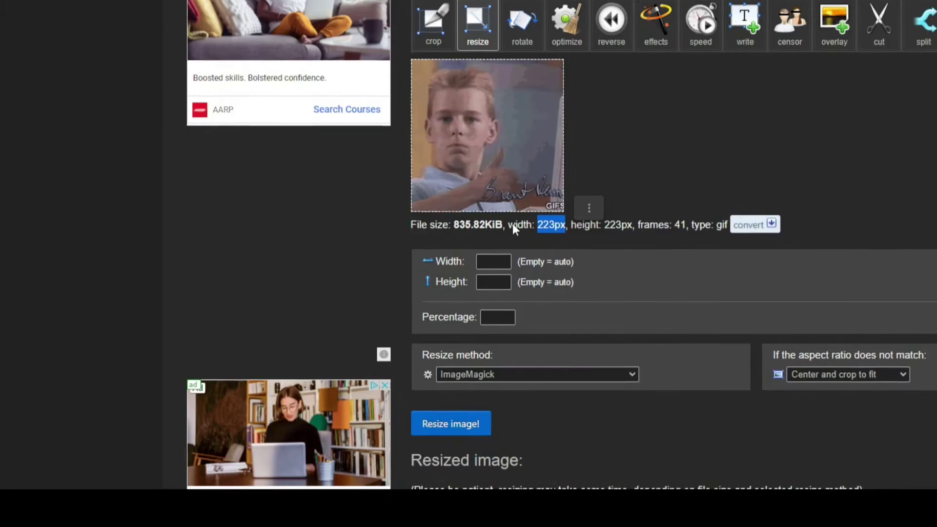
{"action": "left_click", "coordinate": [486, 256]}
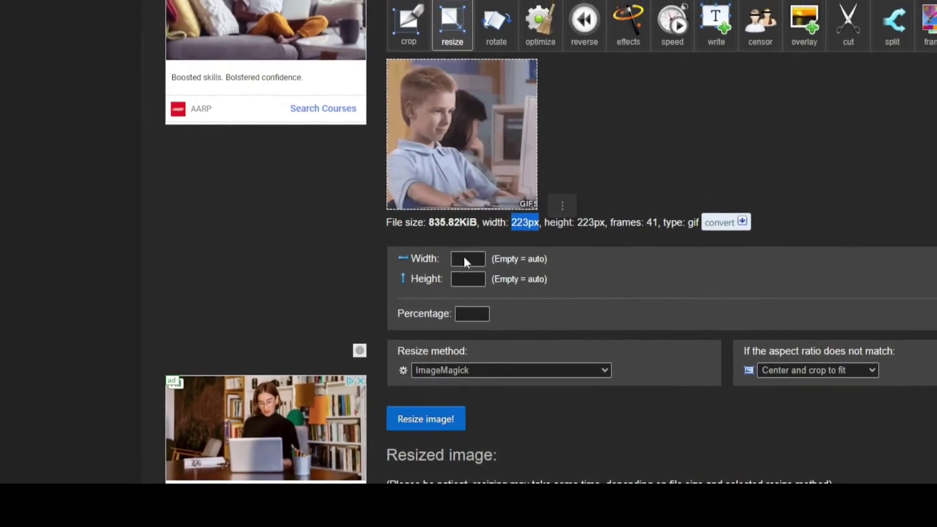
{"action": "type", "text": "180"}
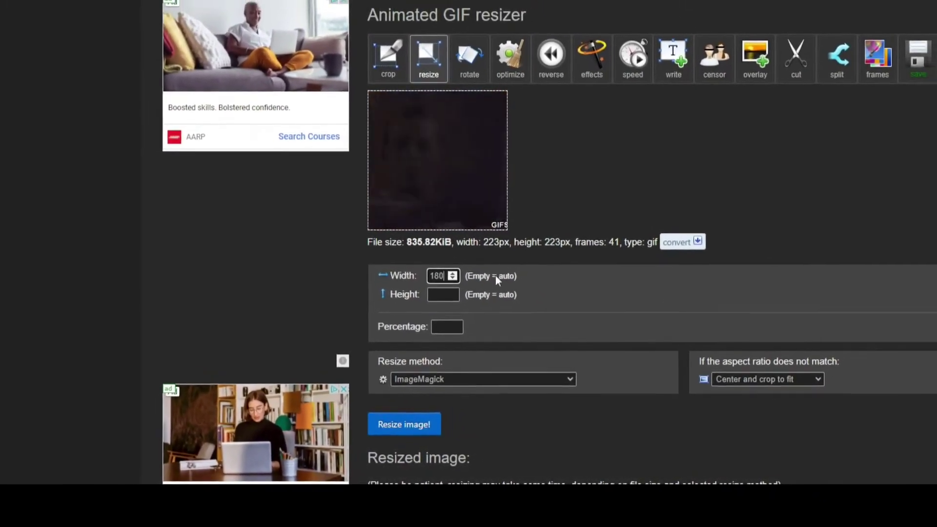
{"action": "left_click", "coordinate": [445, 299]}
{"action": "type", "text": "180"}
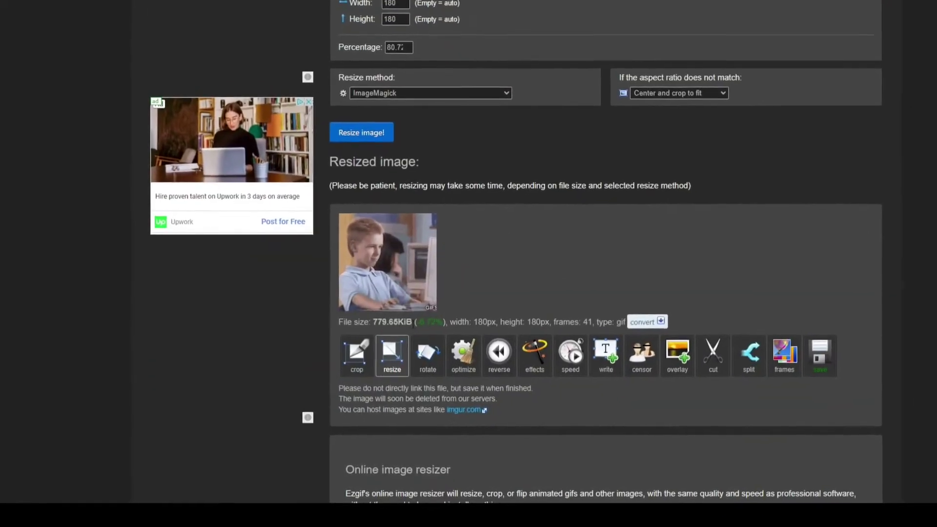
{"action": "scroll", "coordinate": [361, 336], "scroll_direction": "up", "scroll_amount": 3}
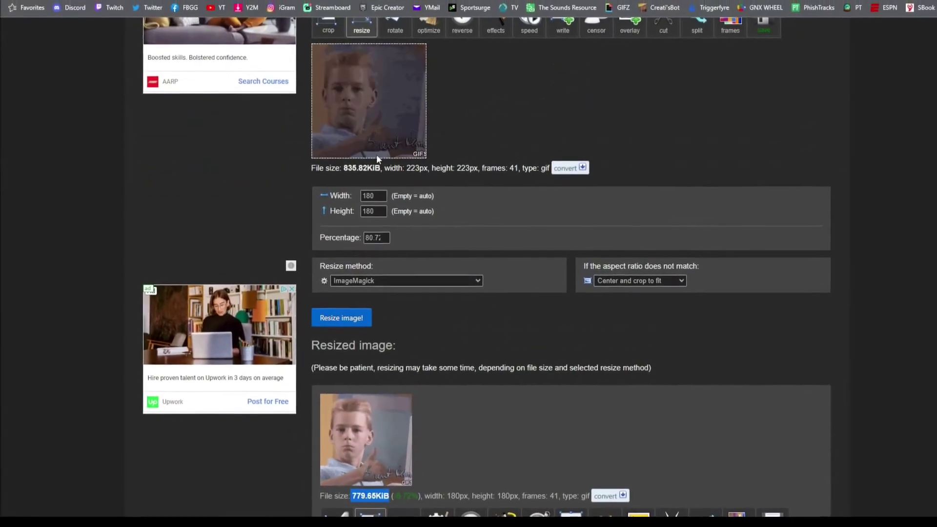
{"action": "left_click", "coordinate": [368, 176]}
{"action": "double_click", "coordinate": [368, 176]}
{"action": "scroll", "coordinate": [284, 294], "scroll_direction": "down", "scroll_amount": 3}
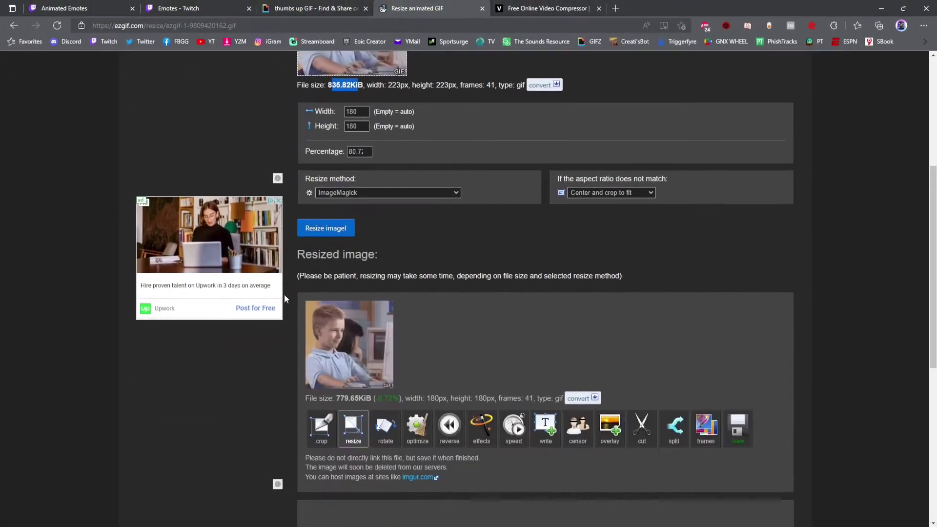